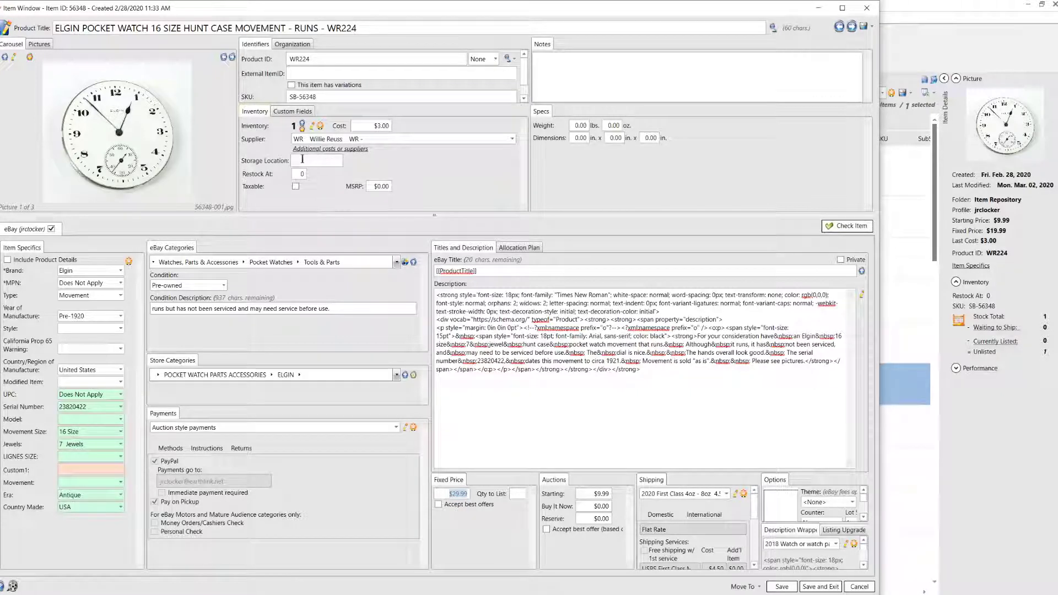
Step: File the WR224 movement listing under ELGIN ▸ Movements and open its description in the HTML editor
left_click(301, 162)
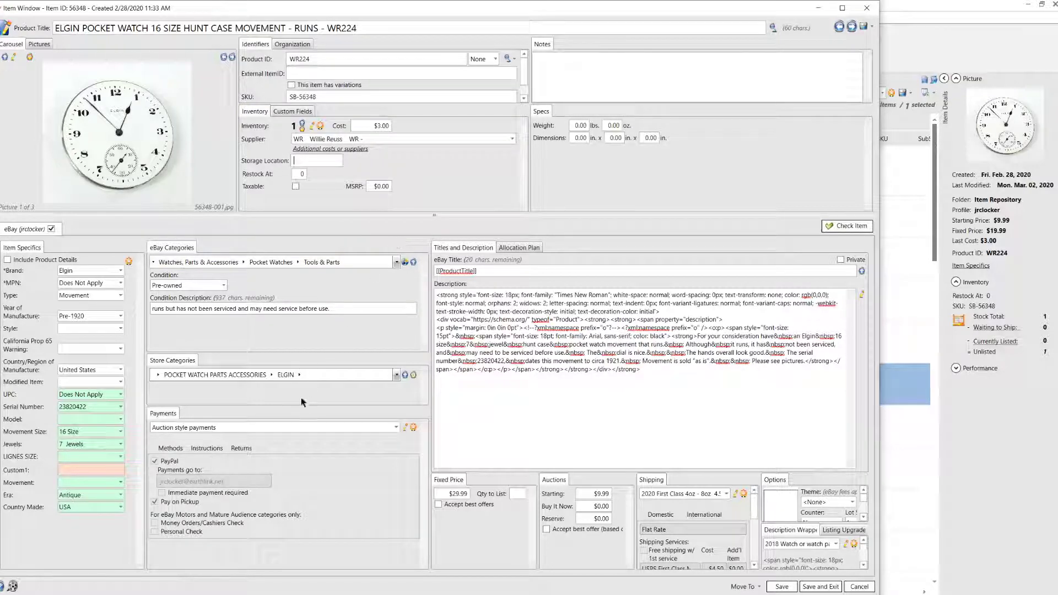
left_click(299, 376)
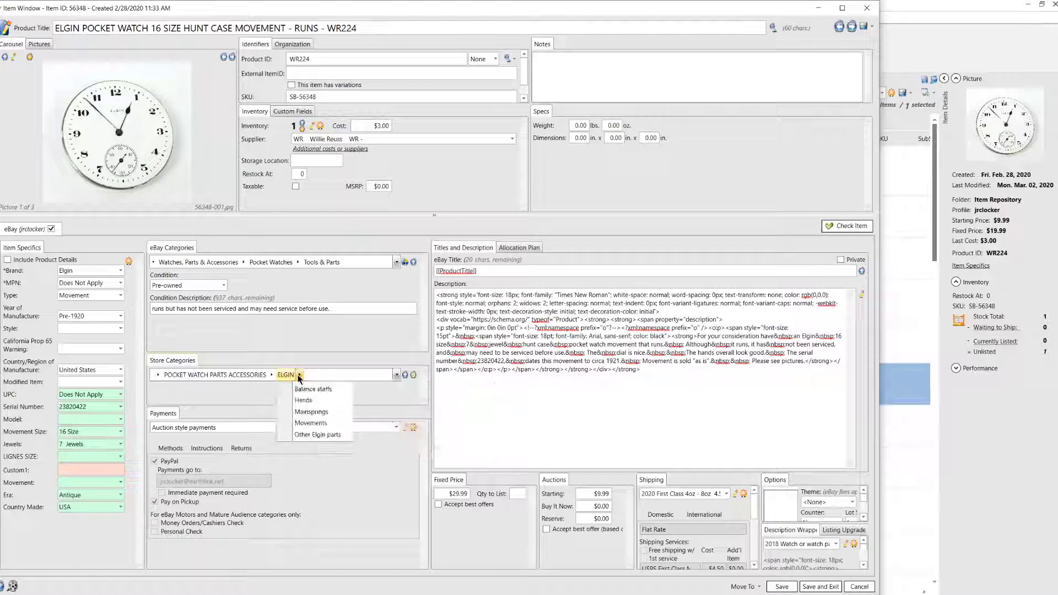
left_click(310, 423)
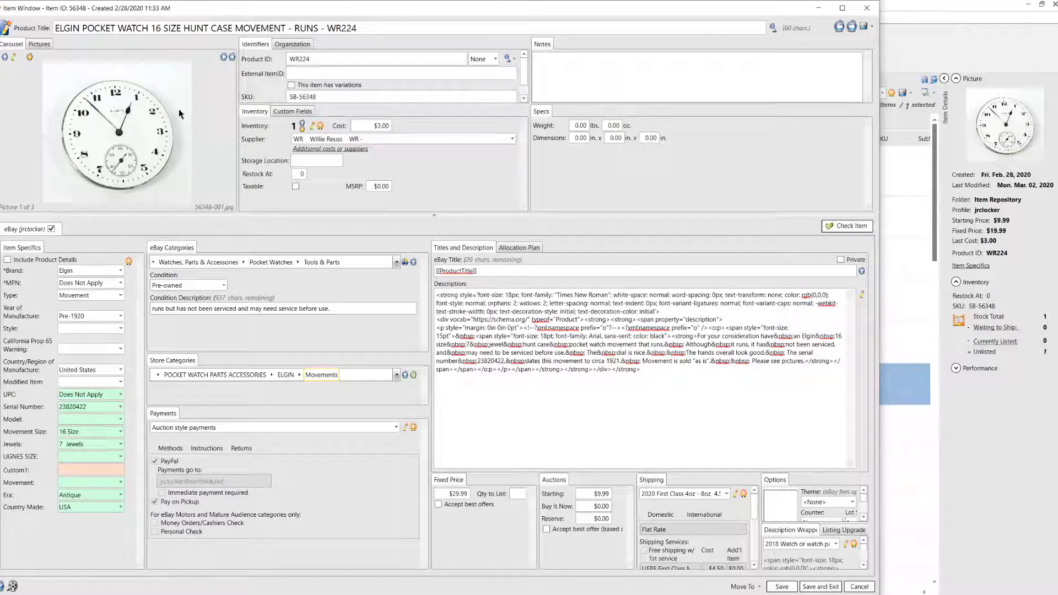
left_click(863, 297)
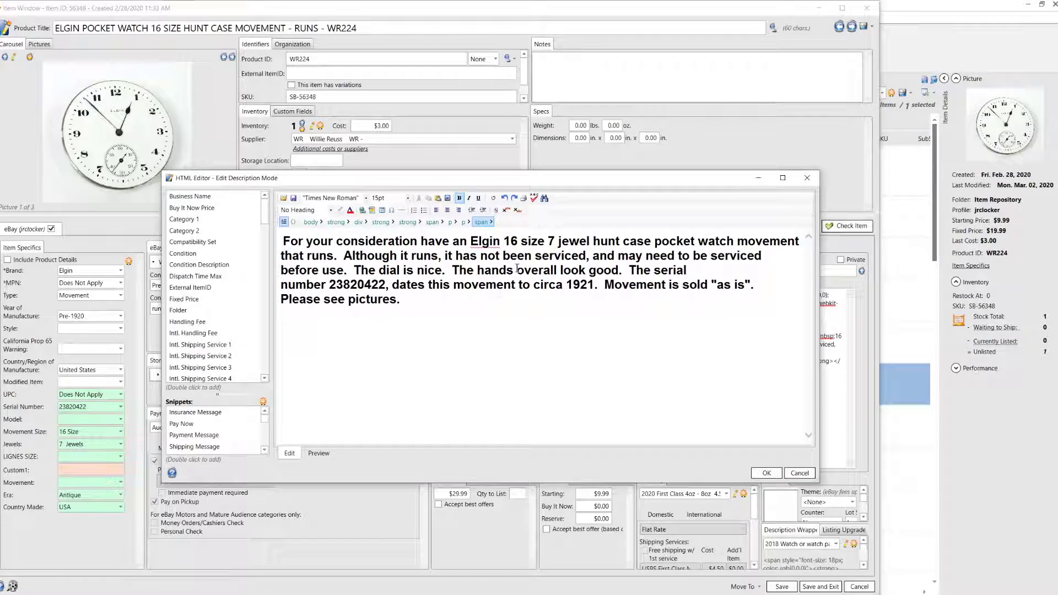
Step: Centre-align the WR224 description, confirm the edit, and load the Elgin mainspring listing WR283
left_click(447, 210)
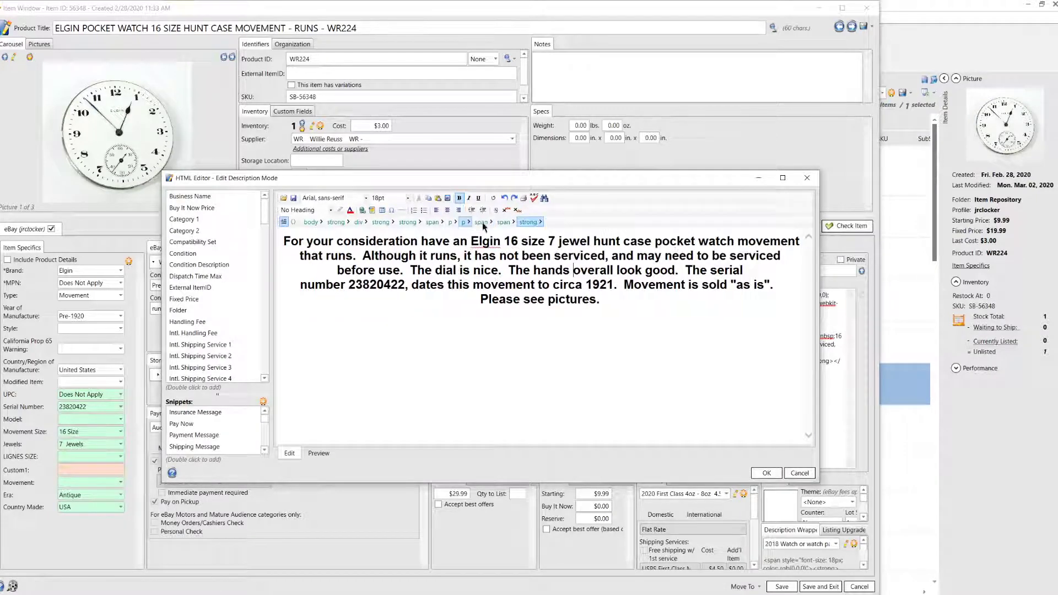
left_click(766, 474)
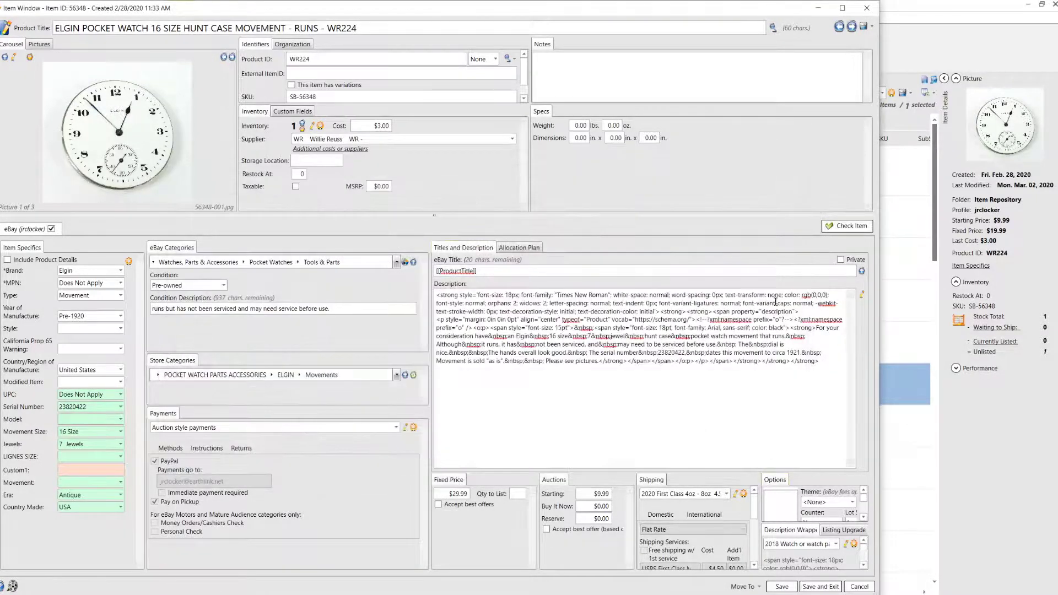
left_click(852, 27)
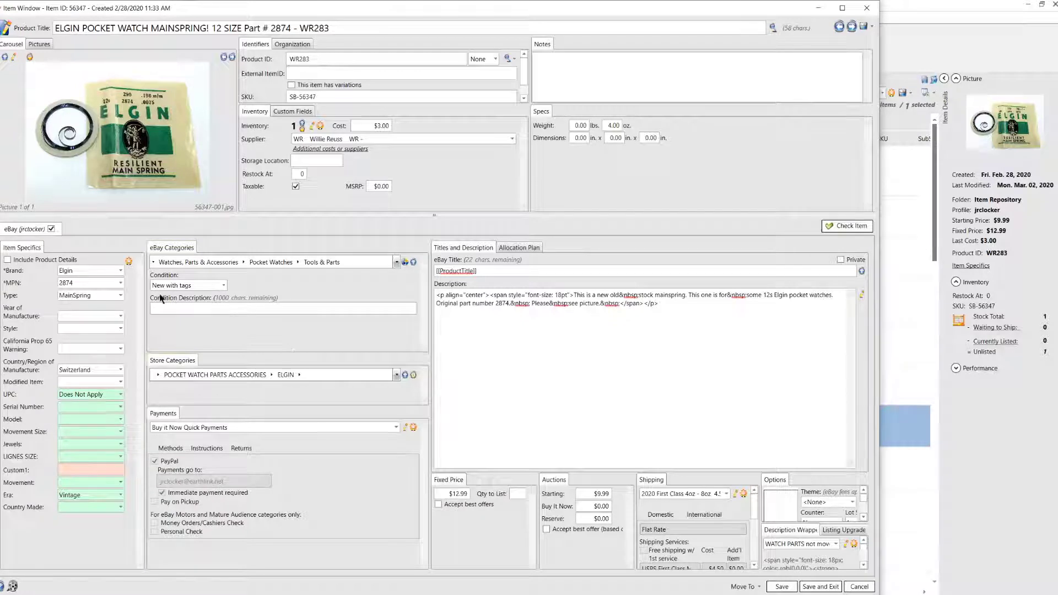
Step: File the WR283 mainspring under ELGIN ▸ Mainsprings with a $9.99 fixed price
left_click(299, 375)
left_click(310, 413)
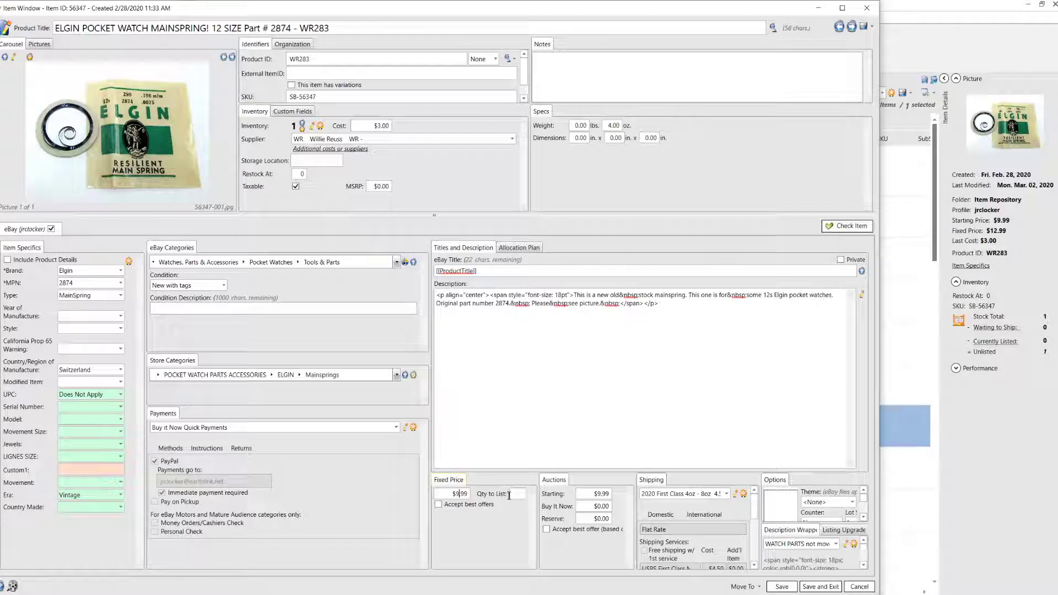
Step: Set the fixed price of mainspring listing WR282 to $9.99
left_click(852, 26)
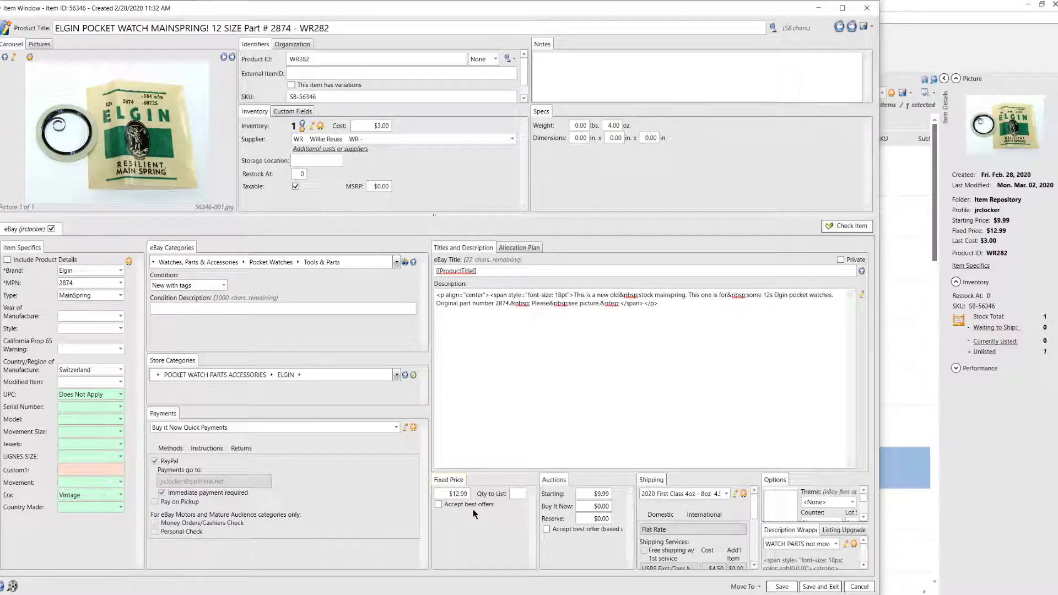
left_click(450, 495)
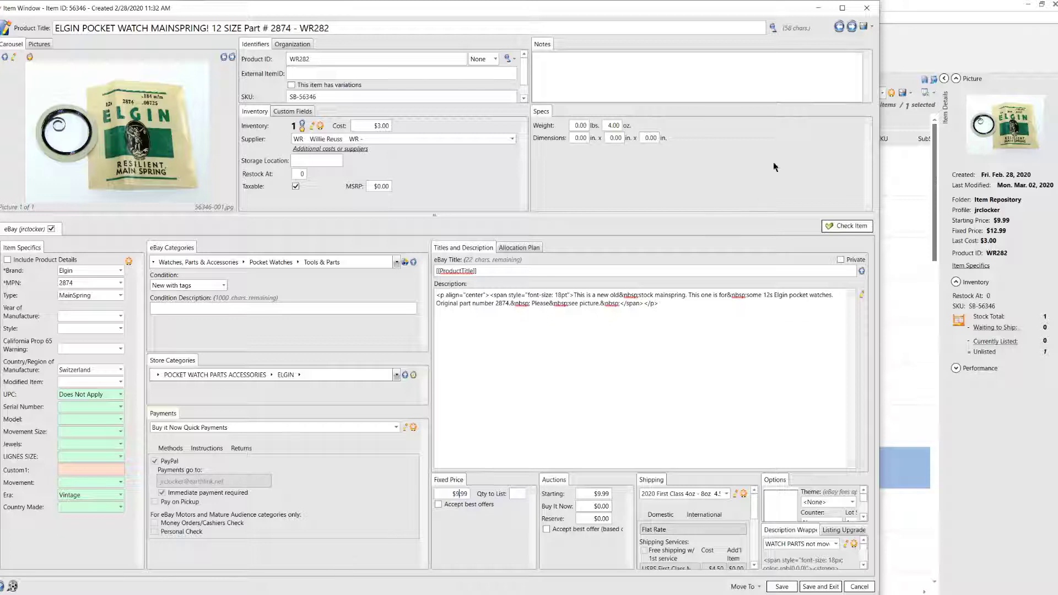
left_click(851, 28)
left_click(838, 27)
Step: File WR282 under ELGIN ▸ Mainsprings and move on to listing WR281
left_click(300, 375)
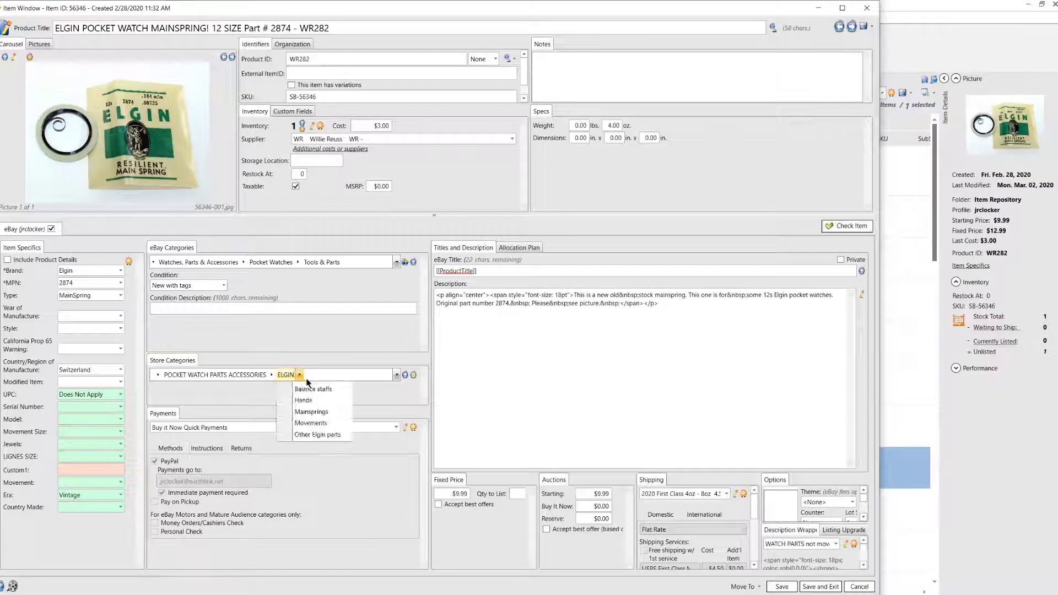
left_click(311, 412)
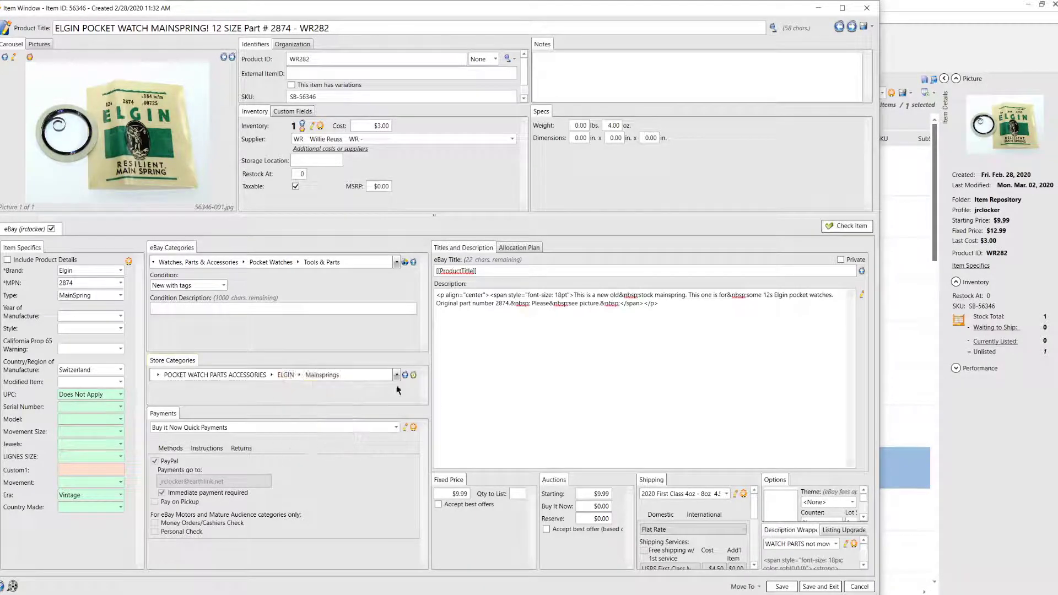
left_click(851, 28)
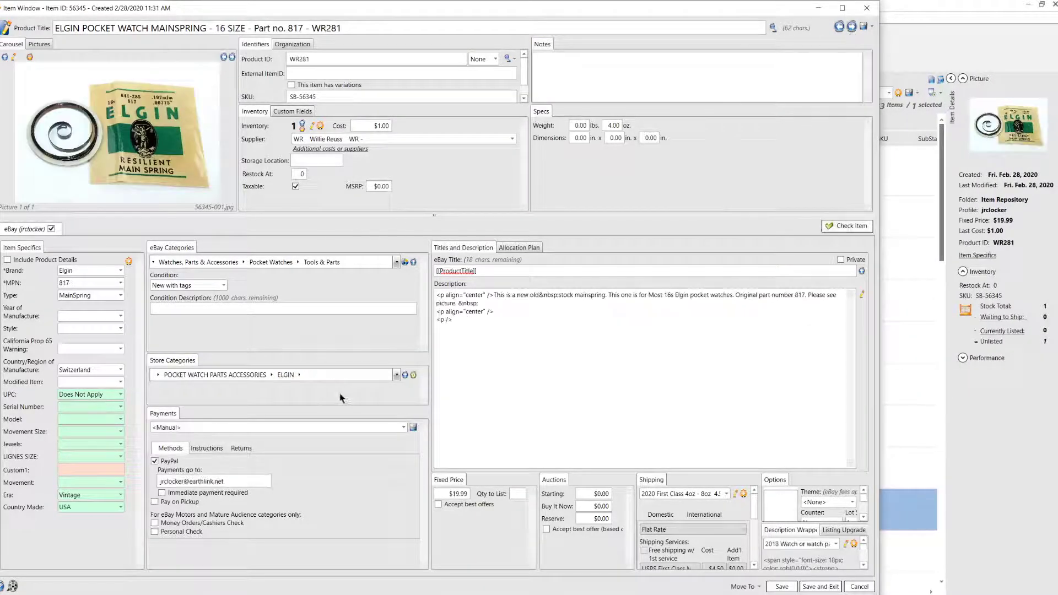
Step: Put the 16 size mainspring WR281 under ELGIN ▸ Mainsprings, then load listing WR279
left_click(299, 375)
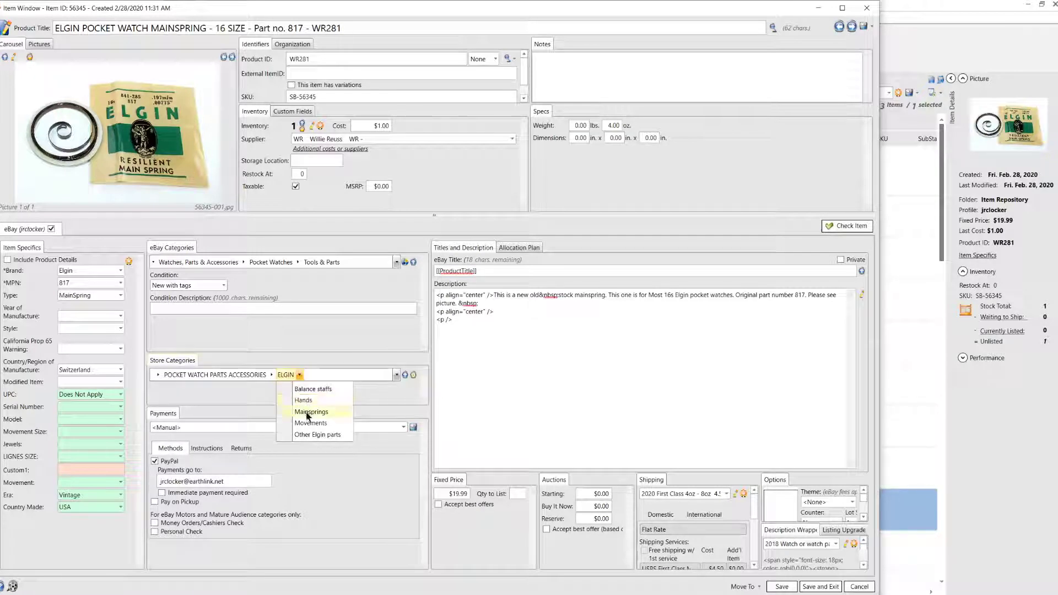
left_click(308, 413)
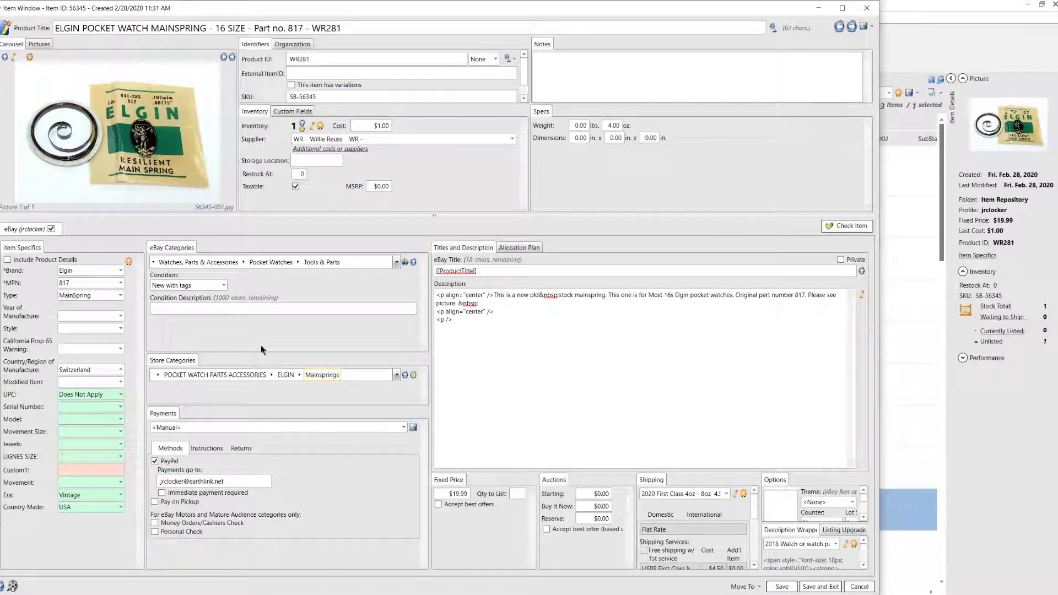
left_click(852, 27)
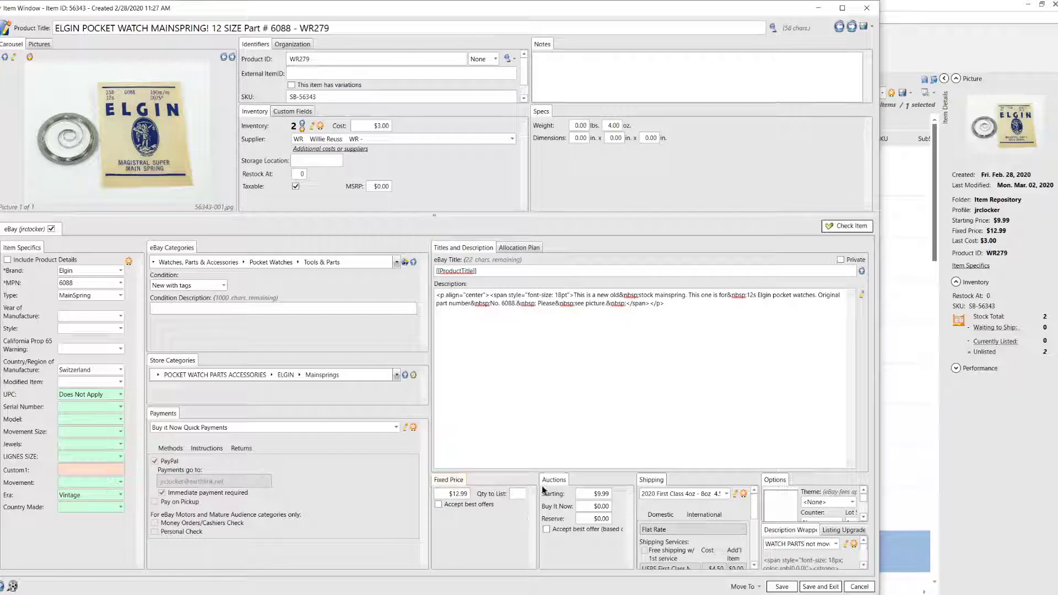
Step: Widen WR279's fixed-price panel so the quantity to list of 2 is visible
mouse_move(537, 483)
left_mouse_down()
mouse_move(558, 483)
mouse_move(536, 479)
mouse_move(543, 490)
left_mouse_up()
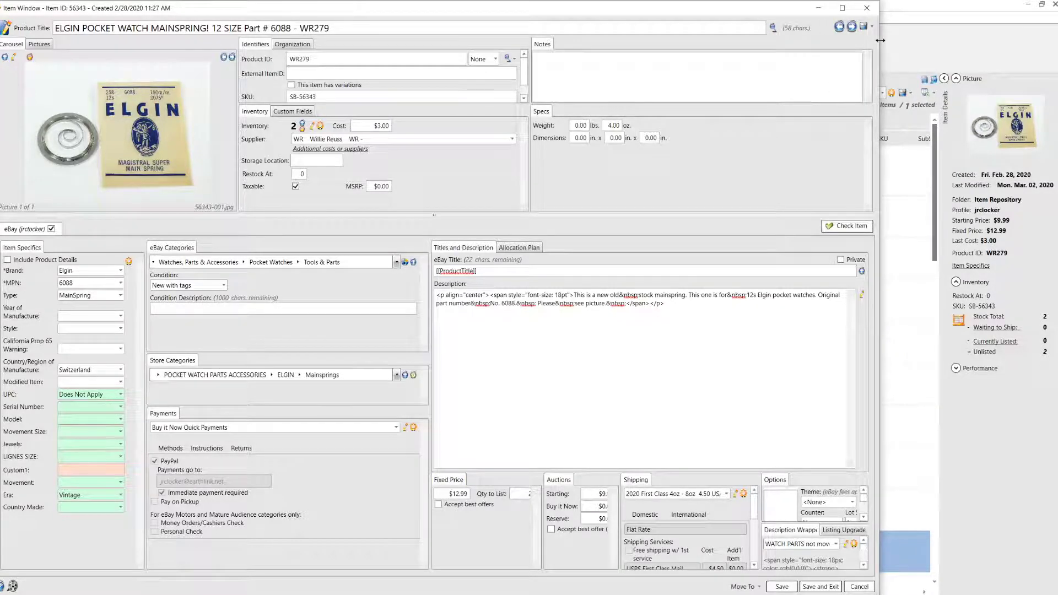
Step: Widen and shift the item window right, resize the shipping and fixed-price panels, then load listing WR223
left_click_drag(880, 48, 958, 48)
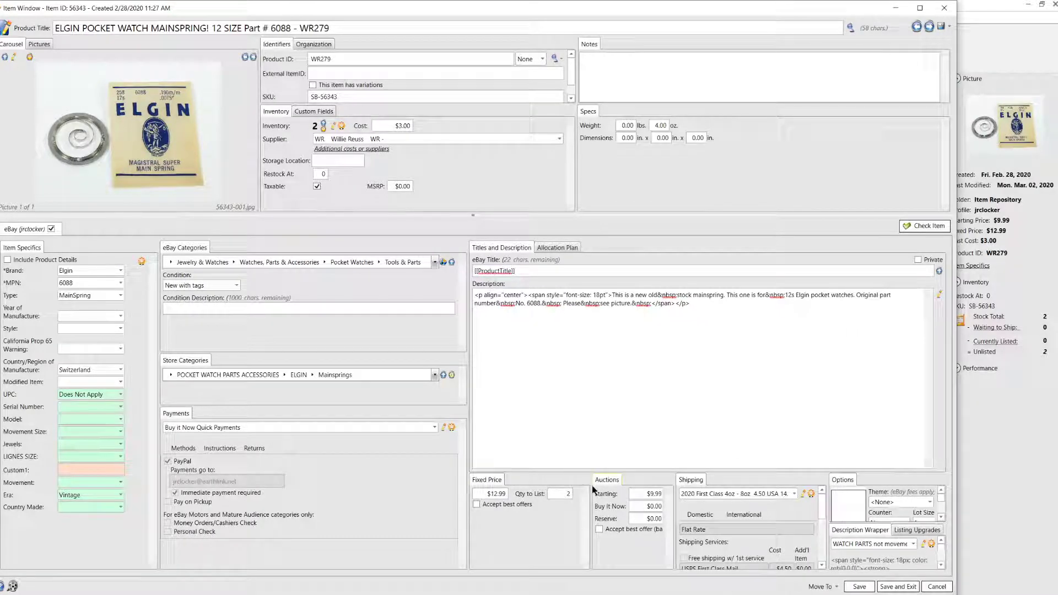
left_click_drag(591, 485, 580, 486)
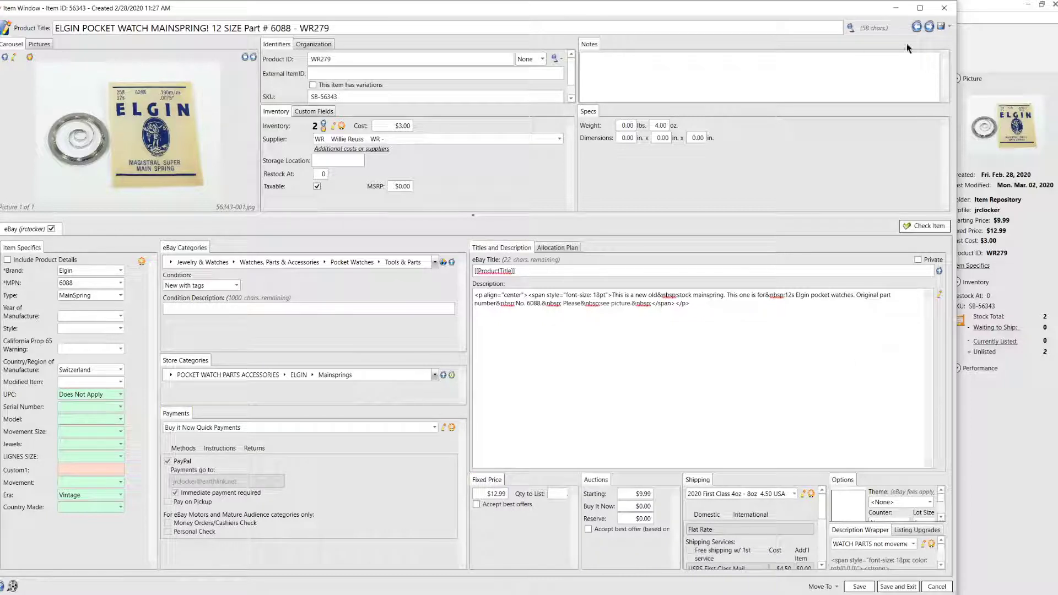
left_click_drag(766, 2, 814, 3)
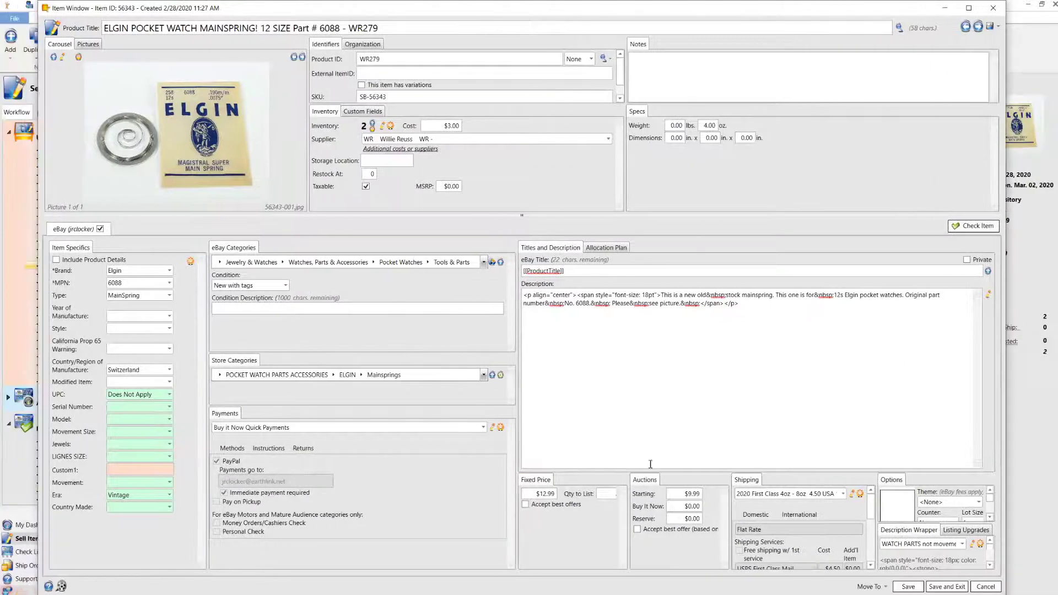
left_click_drag(628, 503, 632, 502)
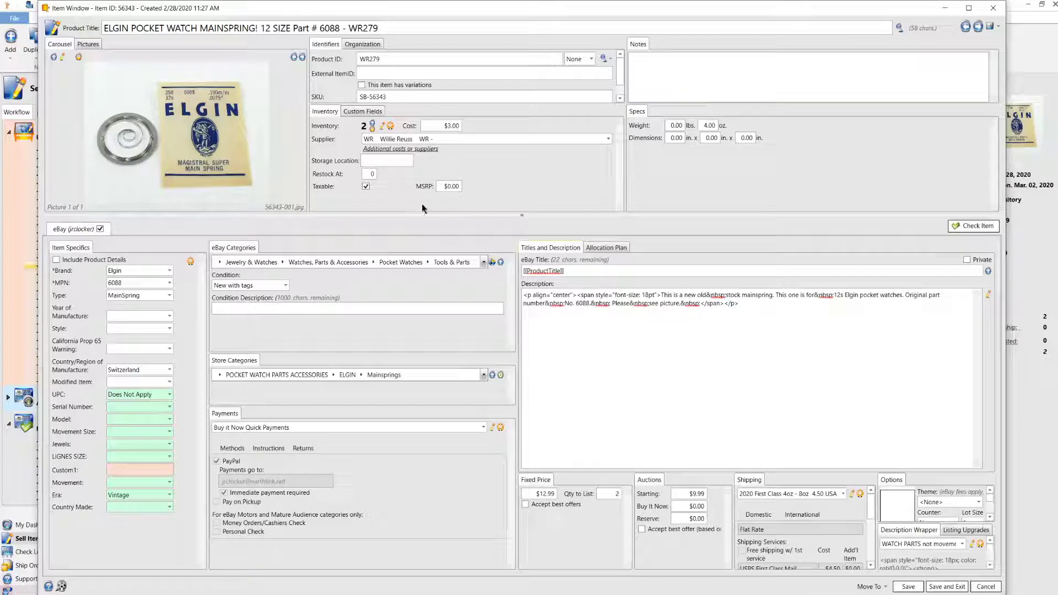
mouse_move(384, 11)
left_mouse_down()
mouse_move(509, 25)
mouse_move(370, 7)
left_mouse_up()
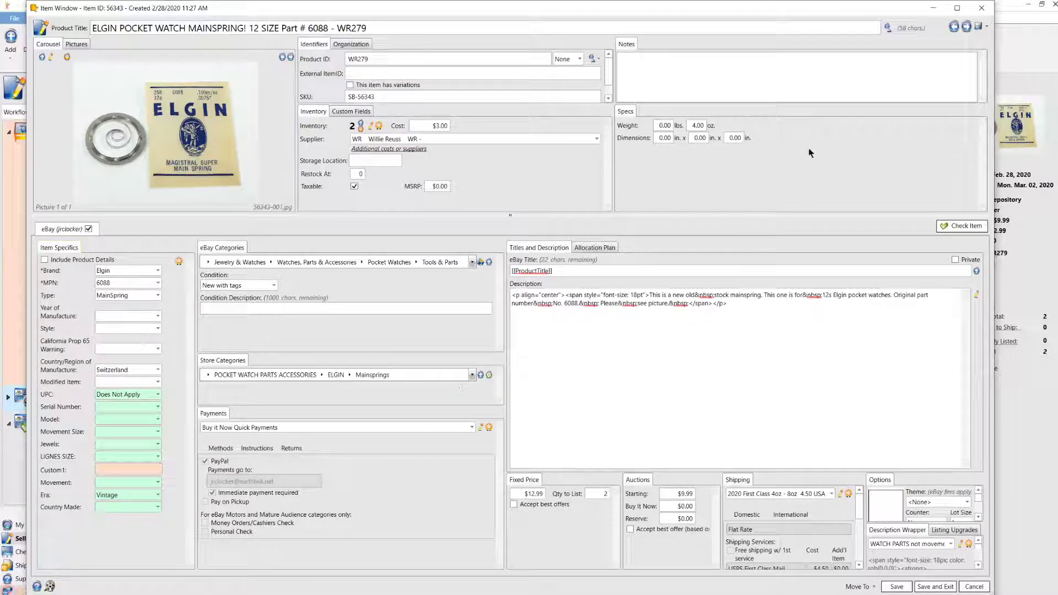
left_click(967, 27)
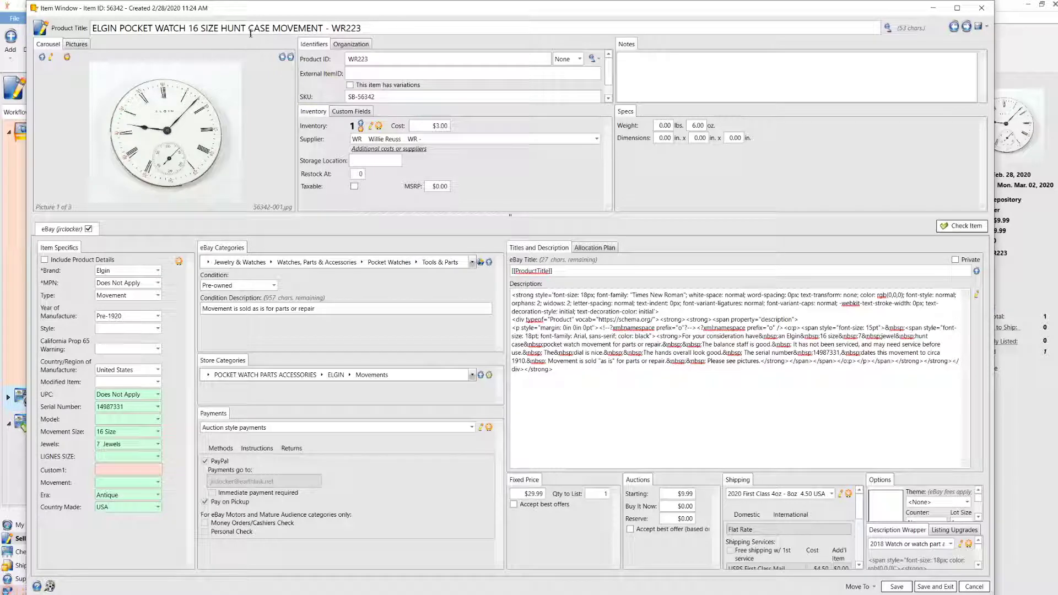
Step: Review the WR223 description in the HTML editor unchanged, then load the South Bend WR278 listing
left_click(974, 295)
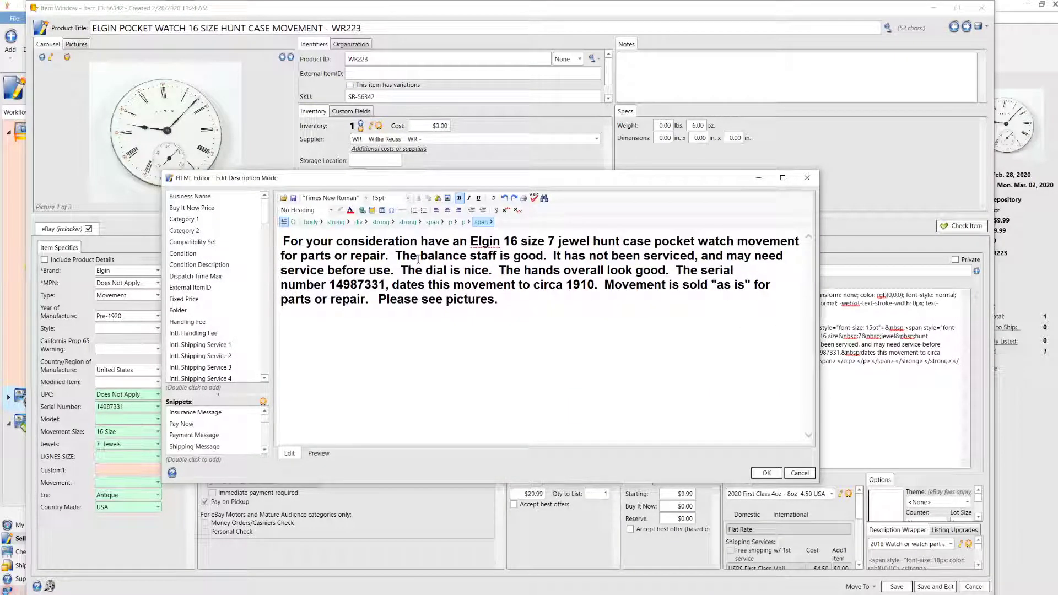
left_click(776, 473)
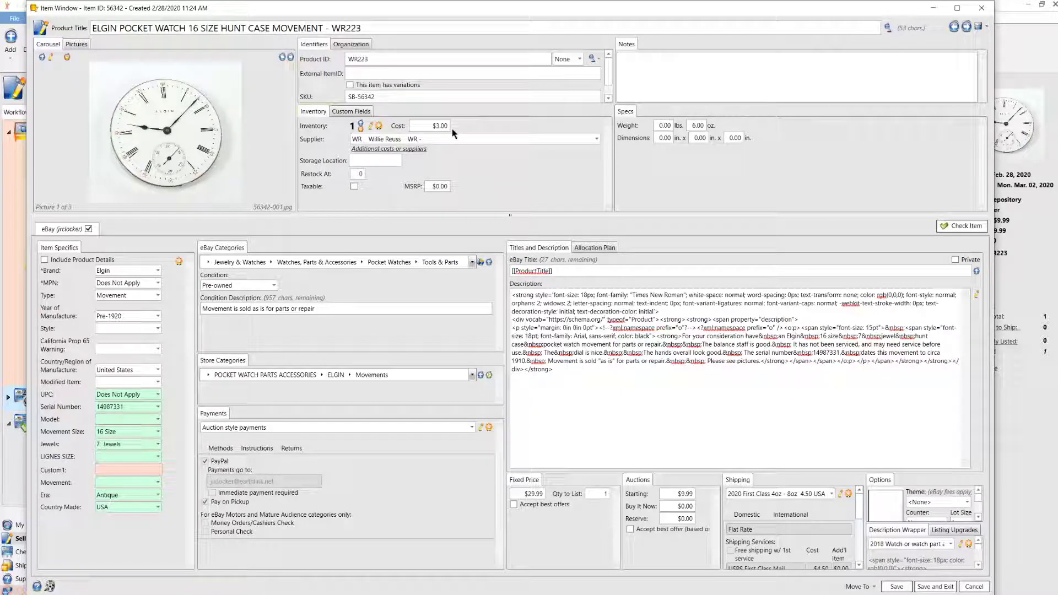
left_click(966, 28)
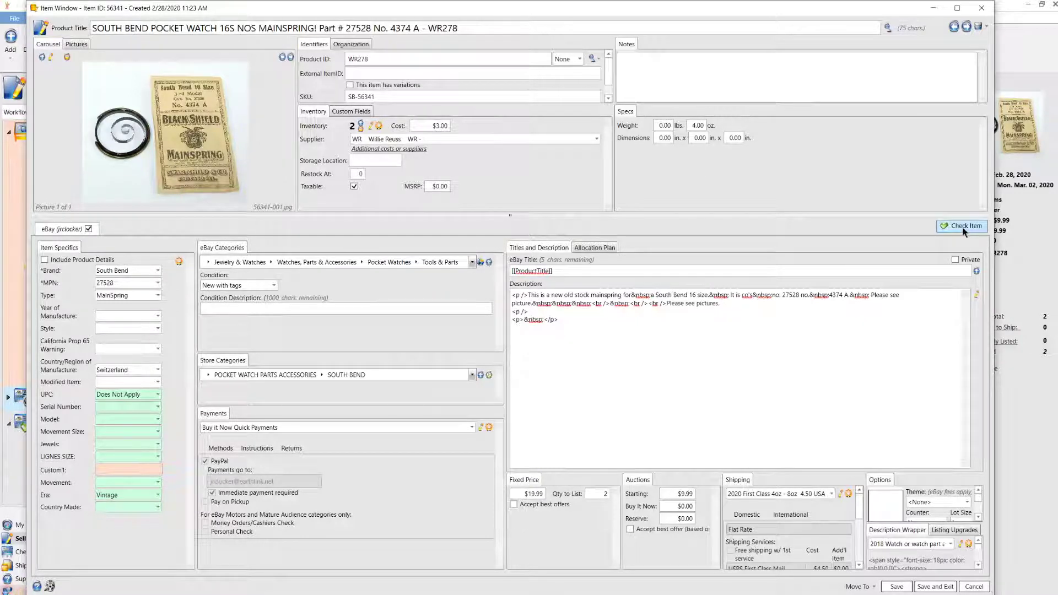
Step: Skip South Bend WR278 and load the Elgin 16 size mainspring listing WR276
left_click(966, 28)
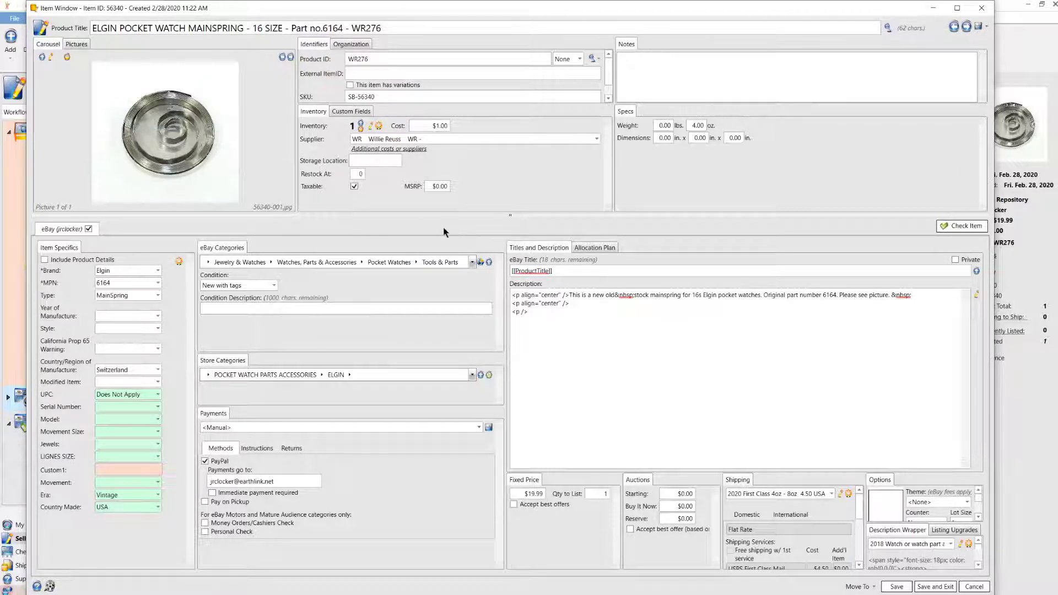
Step: View WR276's photo, change its fixed price to $24.99, and load Waltham mainspring WR275
double_click(193, 128)
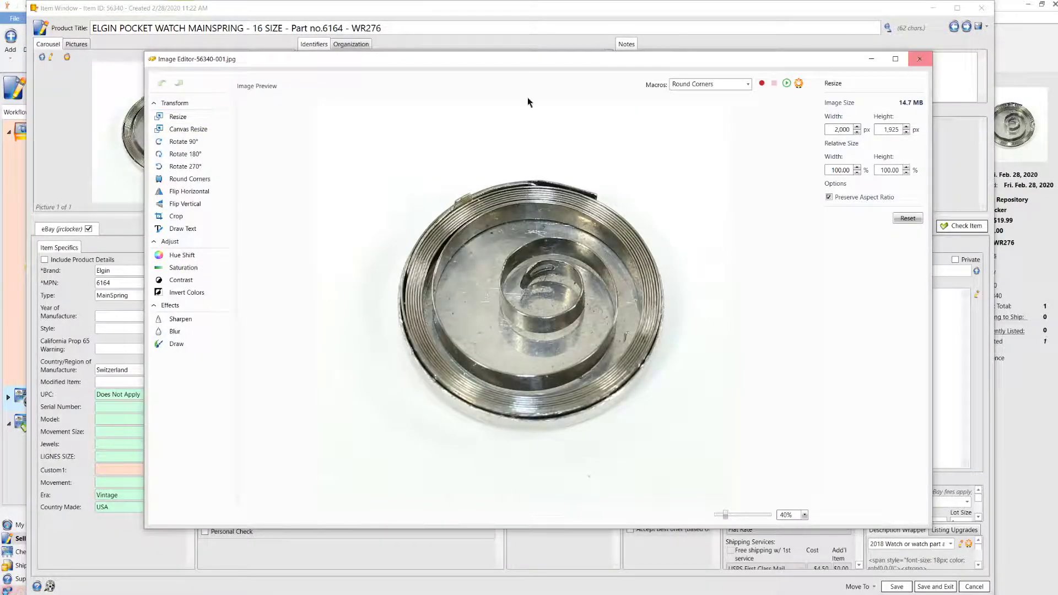
key("Escape")
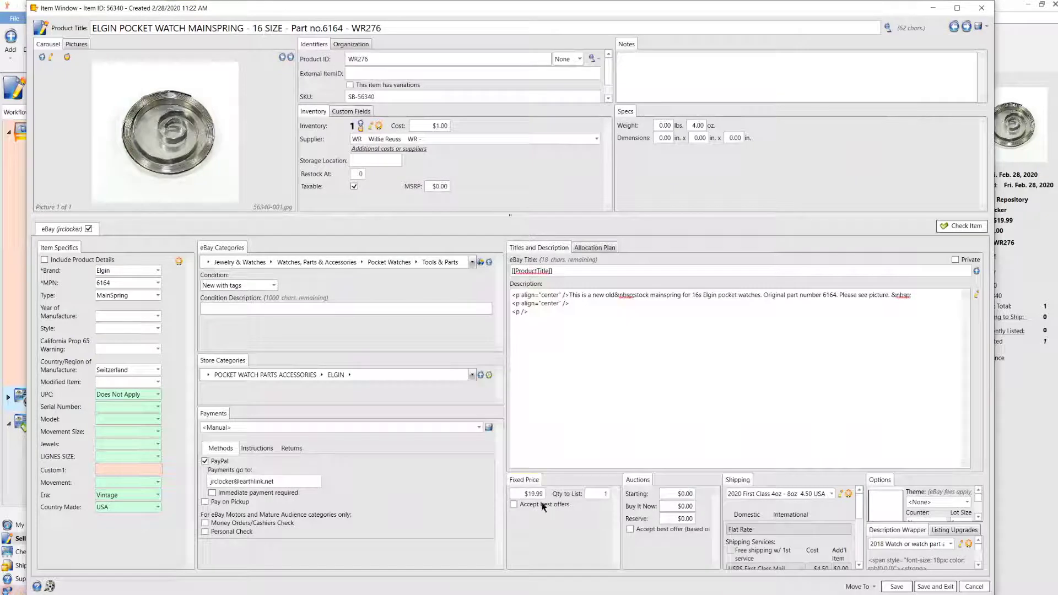
double_click(524, 491)
type("24")
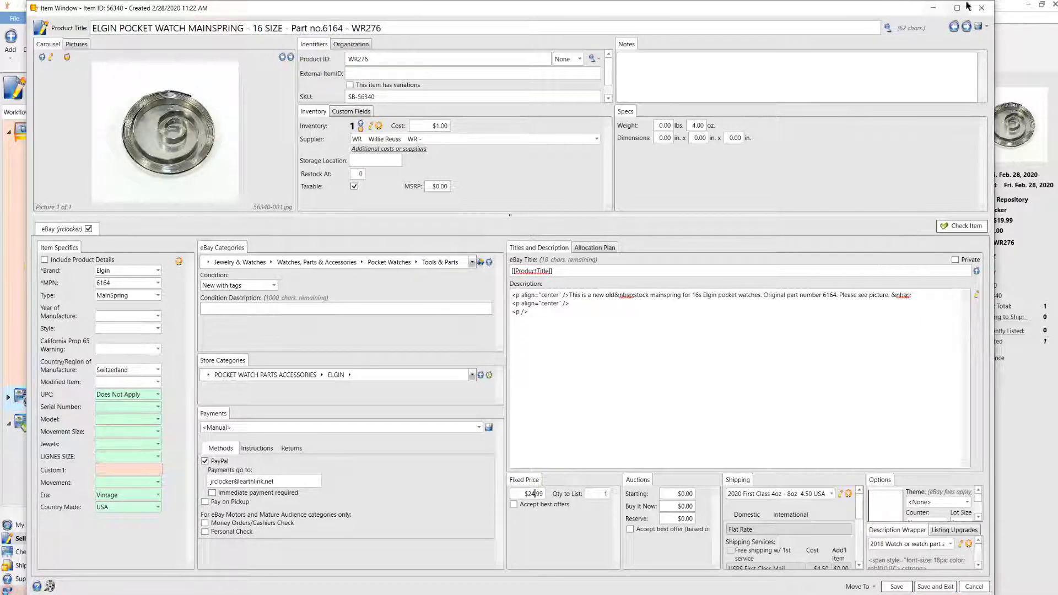
left_click(966, 26)
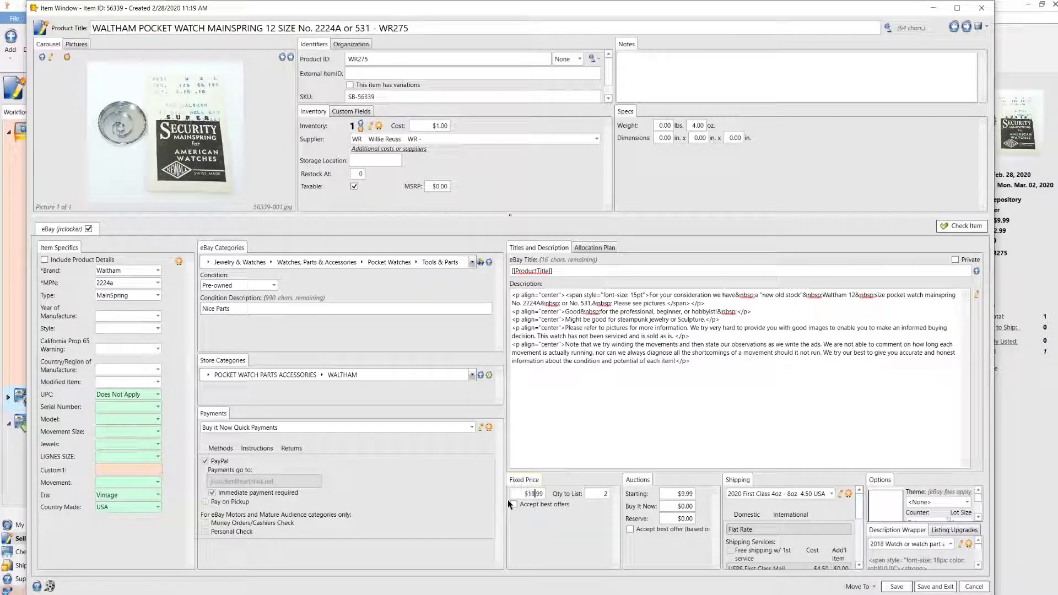
Step: Price the Waltham WR275 mainspring at $19.99 with quantity 1, then move to the Elgin WR276 listing
type("19.99")
type("1")
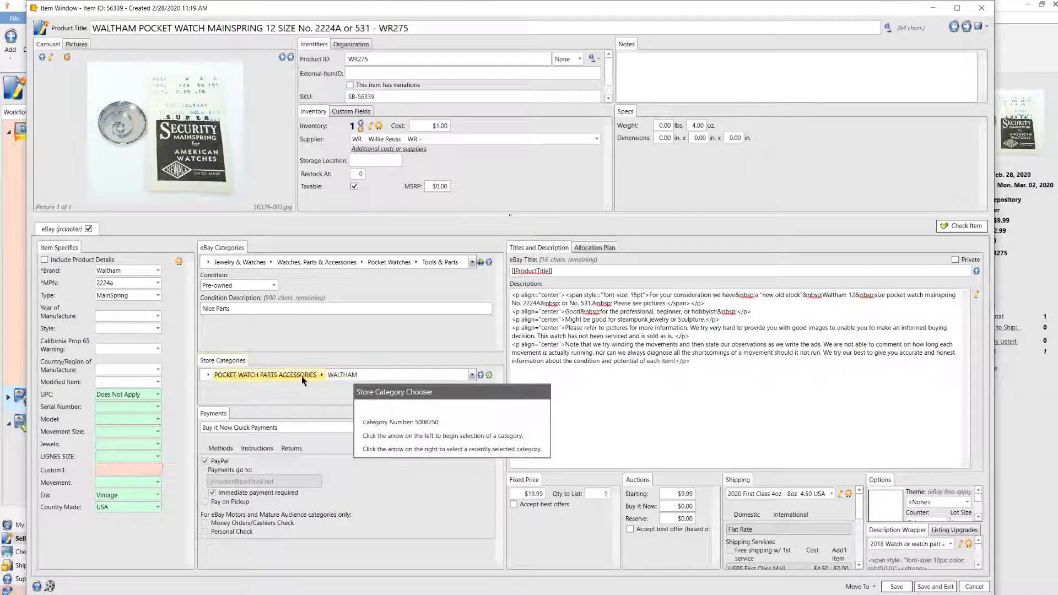
left_click(320, 376)
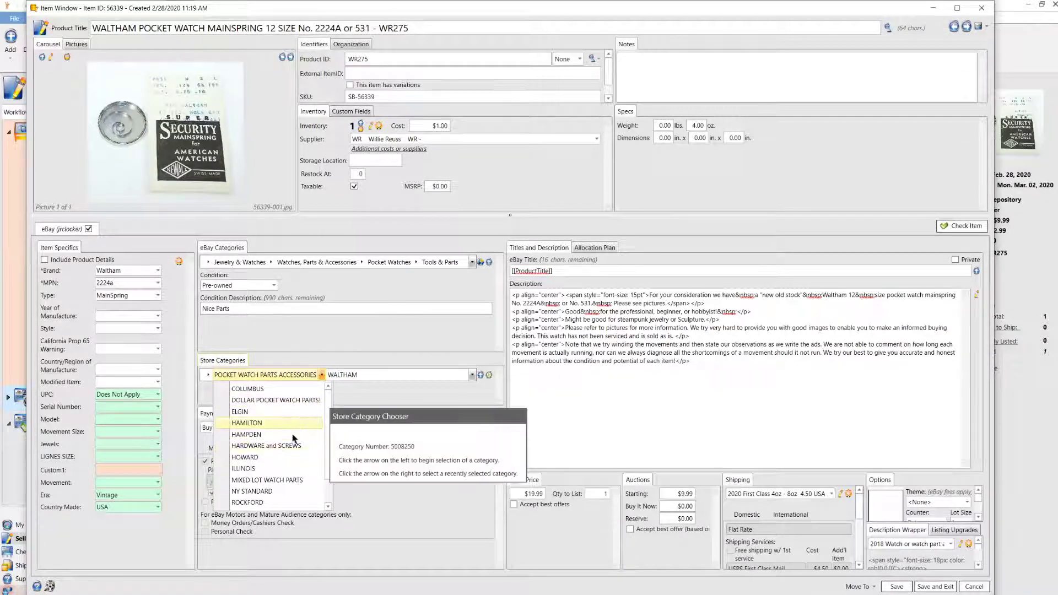
left_click(966, 26)
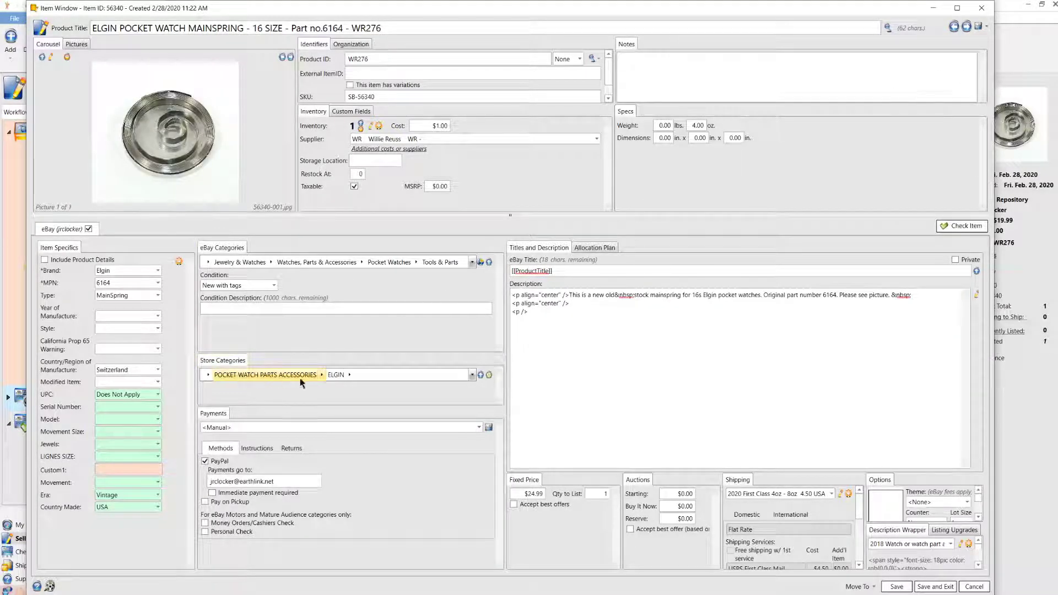
Step: File the Elgin WR276 listing under ELGIN › Mainsprings and go back to the Waltham WR275 listing
left_click(351, 376)
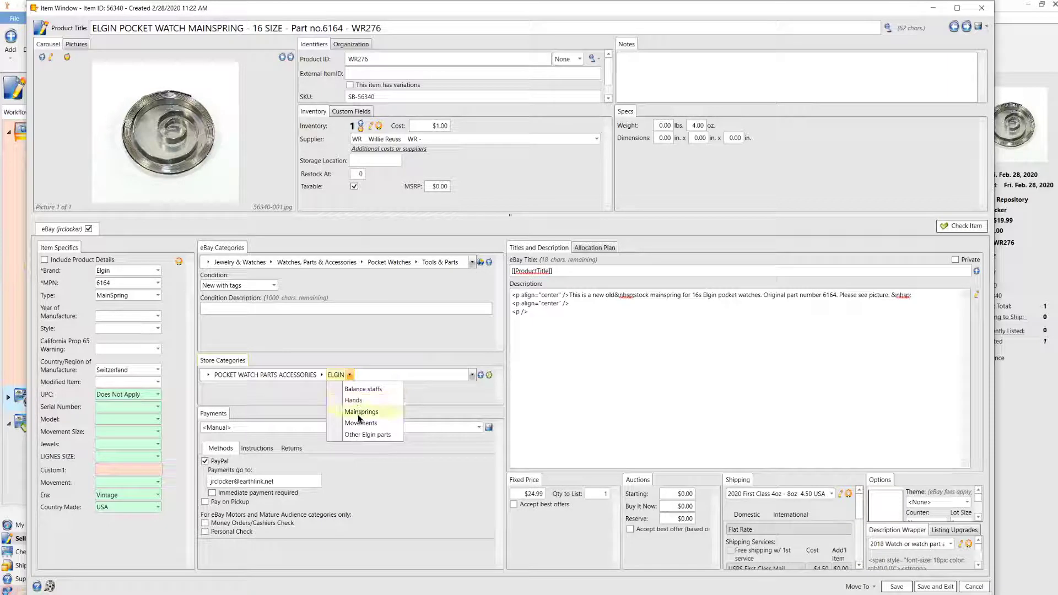
left_click(362, 418)
left_click(954, 26)
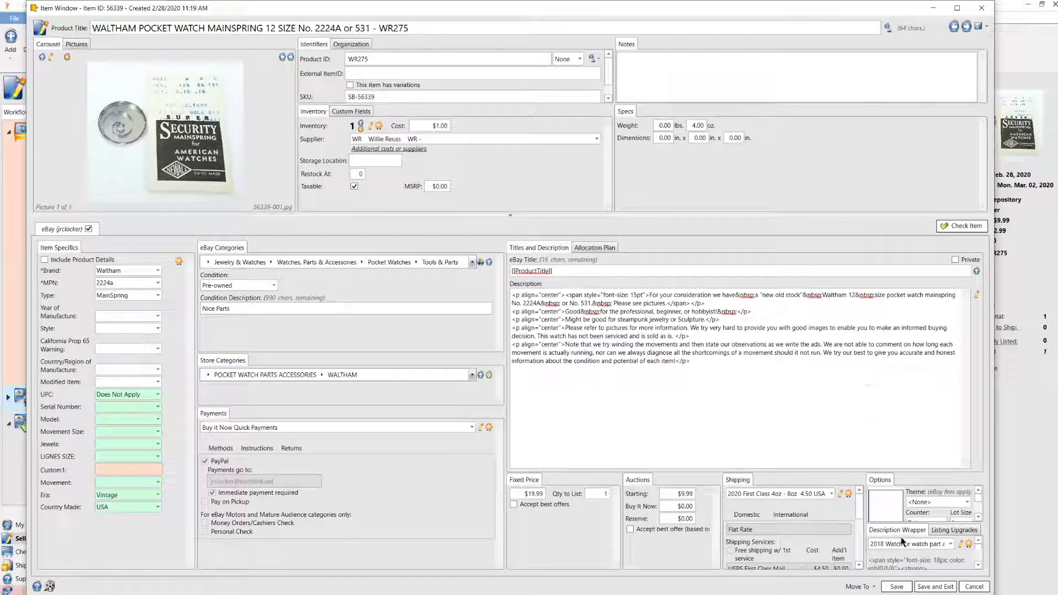
Step: Save and close the item window, then move the 14 pocket watch listings into the BIN folder
left_click(930, 588)
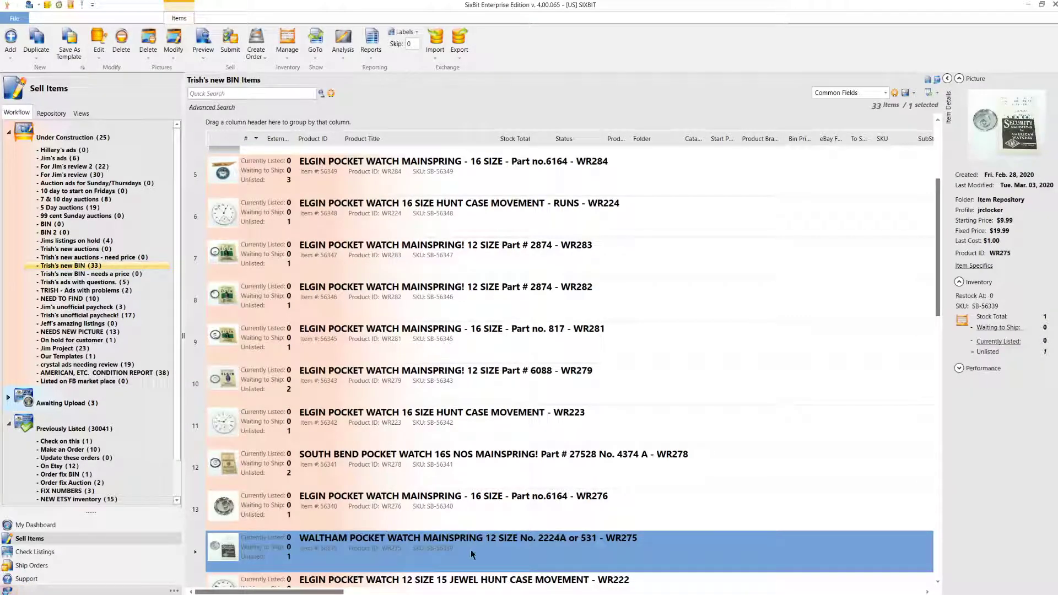
scroll(461, 336, "up", 4)
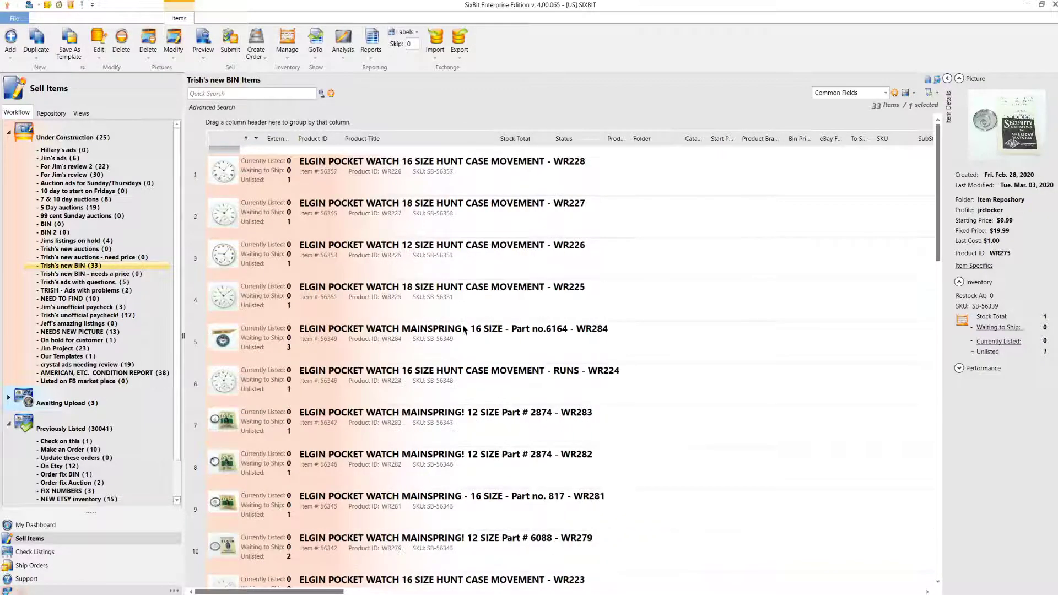
left_click(427, 179, "shift")
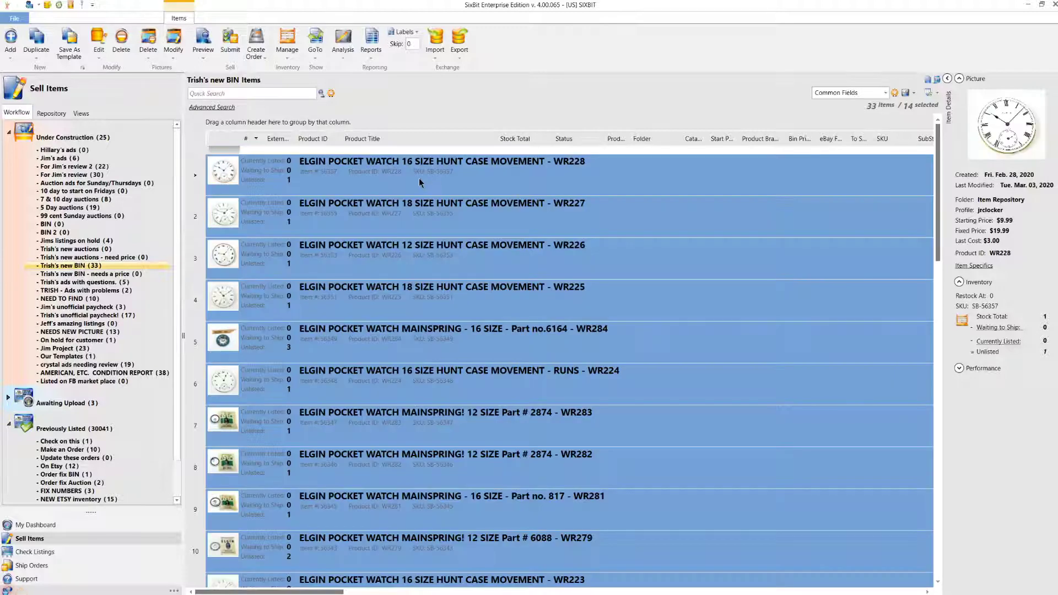
left_click_drag(255, 209, 70, 227)
Step: Open the BIN folder and select all 14 listings in it
left_click(70, 226)
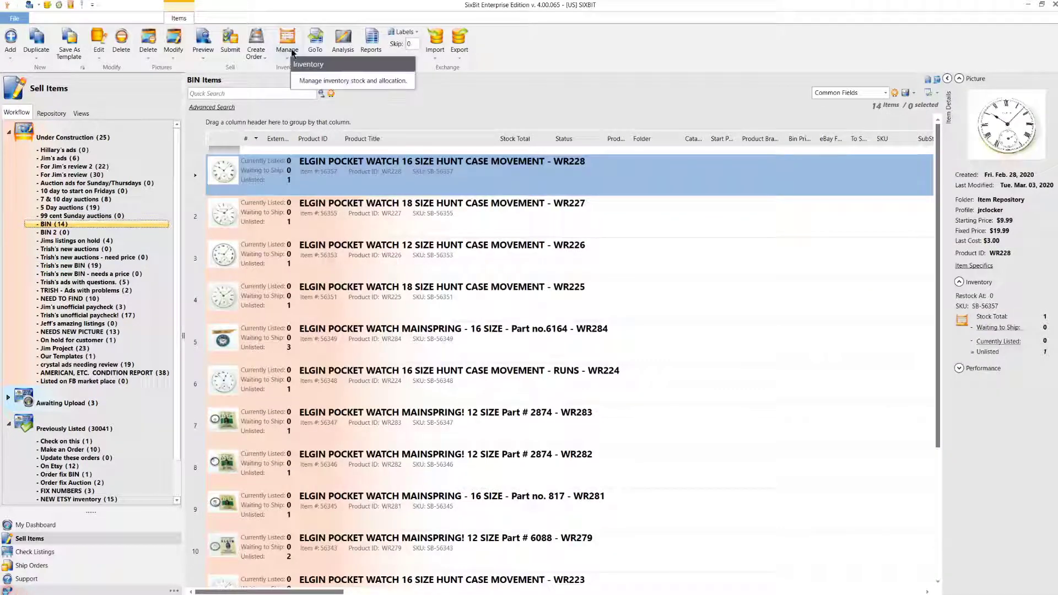
left_click(393, 186)
key("ctrl+a")
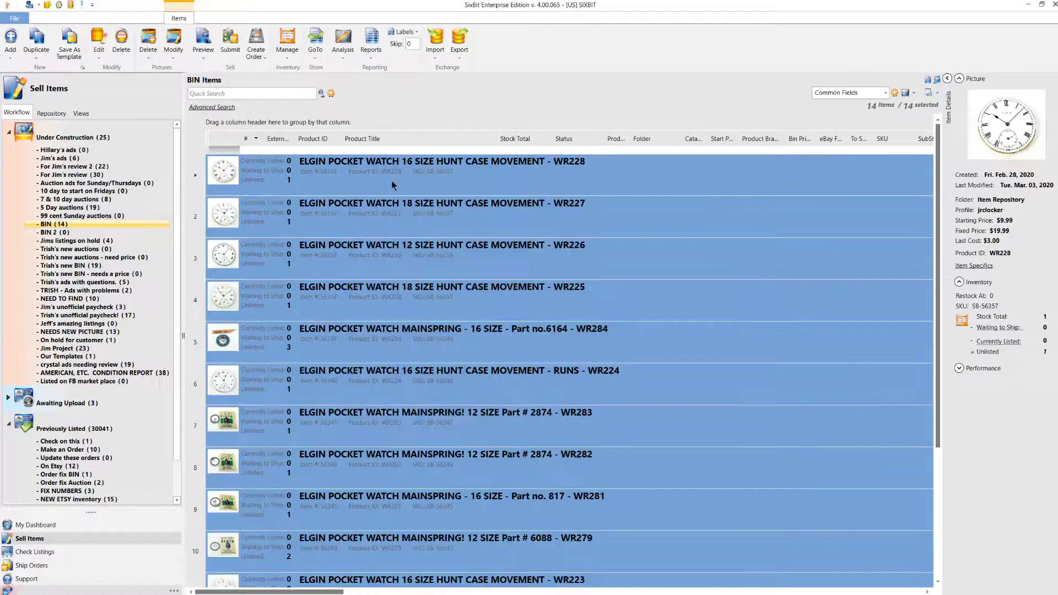
scroll(505, 373, "down", 4)
scroll(518, 436, "up", 4)
Step: Submit all 14 BIN listings to eBay, keeping Fixed Price, GTC duration and 1 copy
left_click(227, 54)
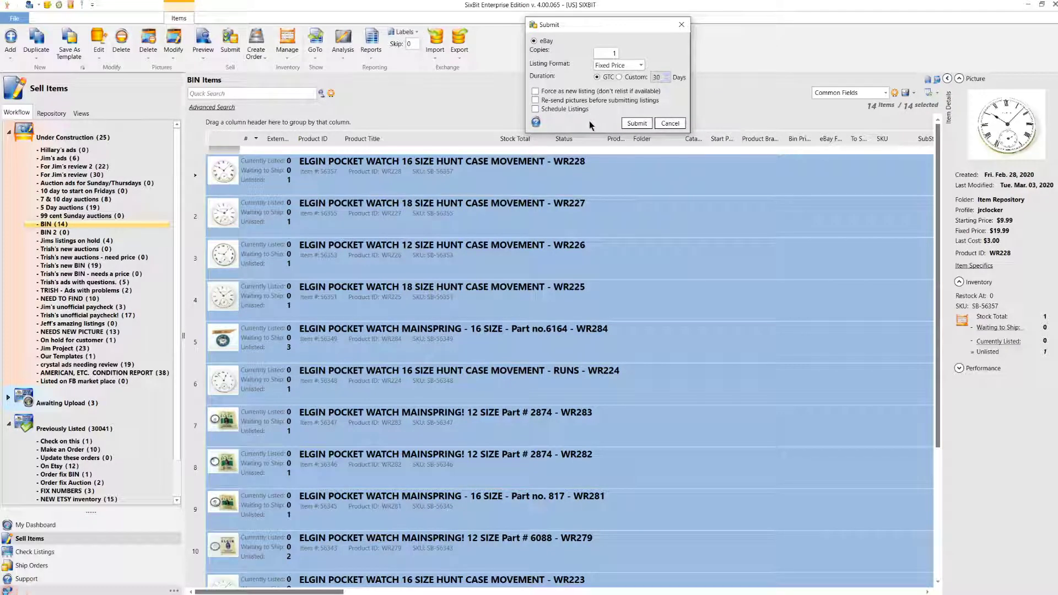
left_click(634, 124)
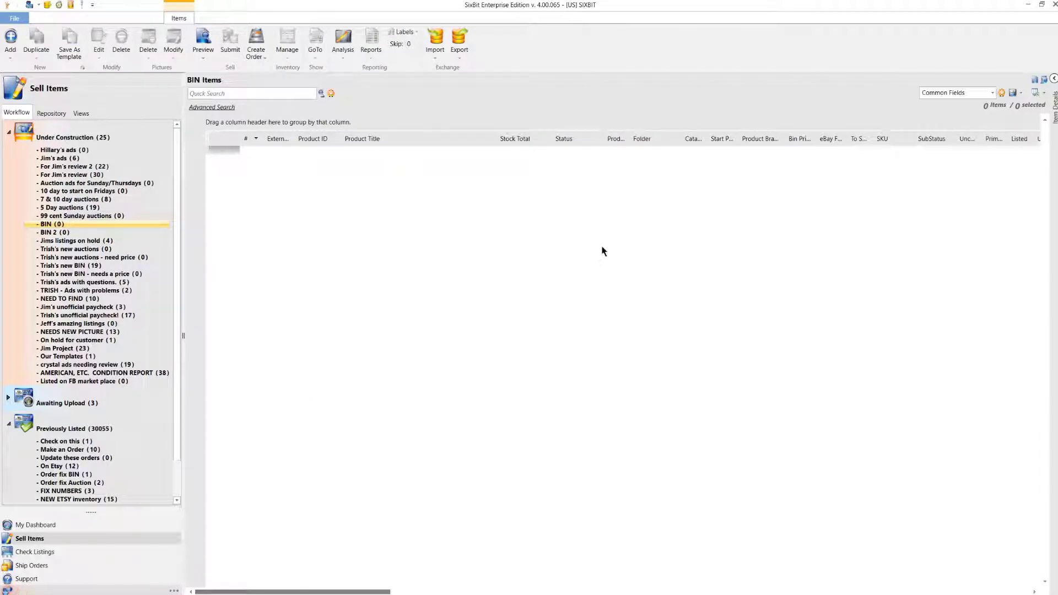
Step: Wait for processing to finish, leaving BIN empty and Previously Listed at 30055
mouse_move(600, 585)
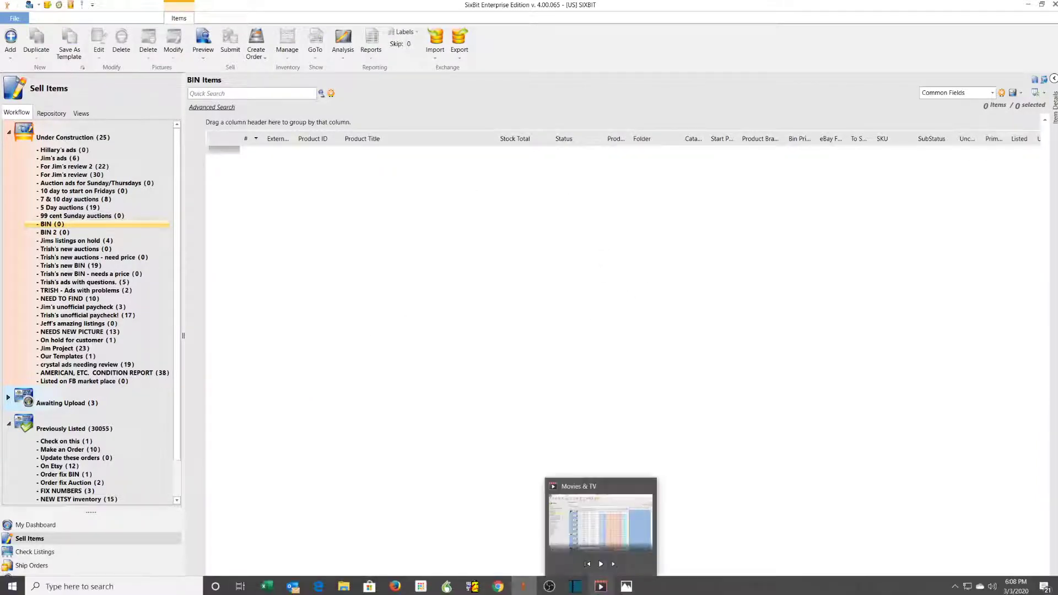